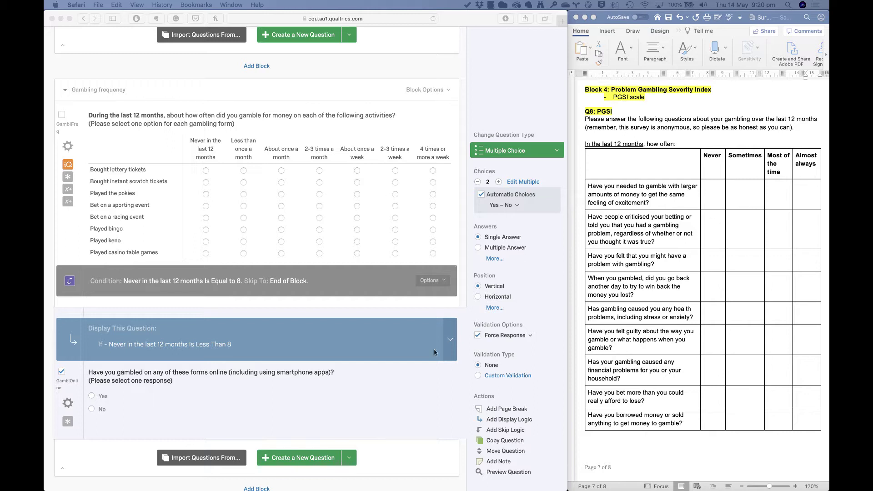
Step: Add a new empty block at the end of the survey and name it PGSI
scroll(418, 380, "down", 5)
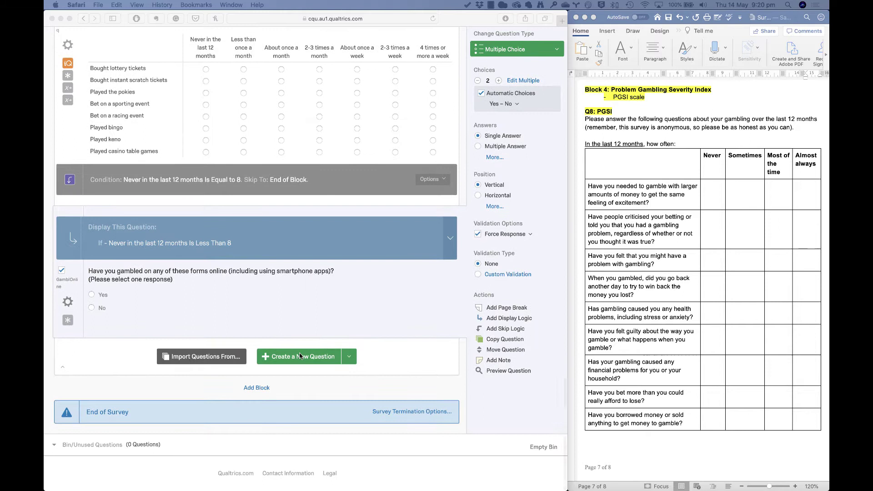
left_click(257, 387)
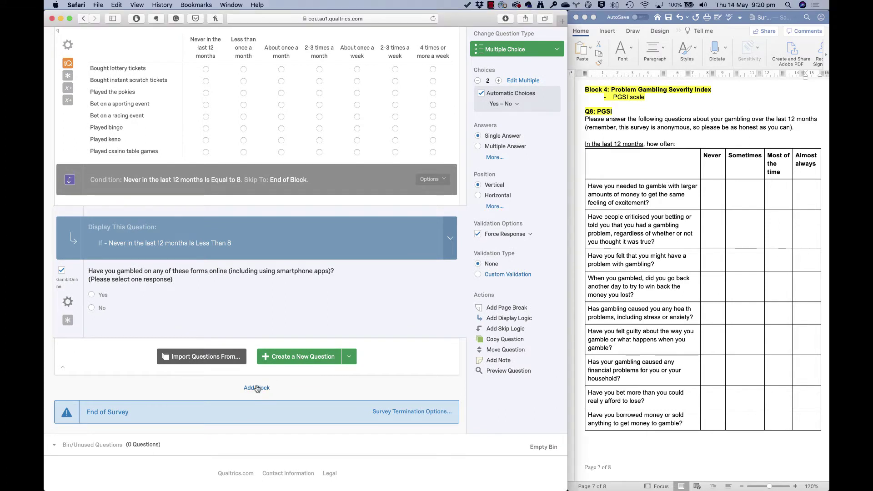
left_click(257, 387)
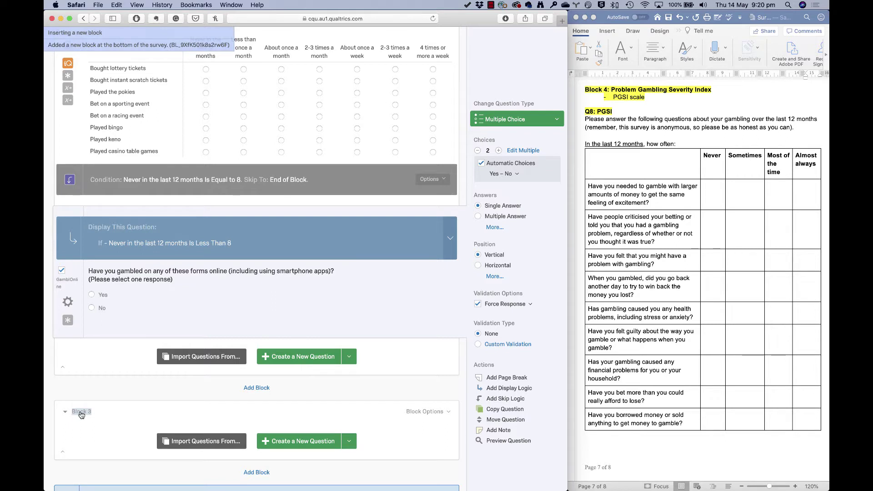
left_click(82, 412)
type("P")
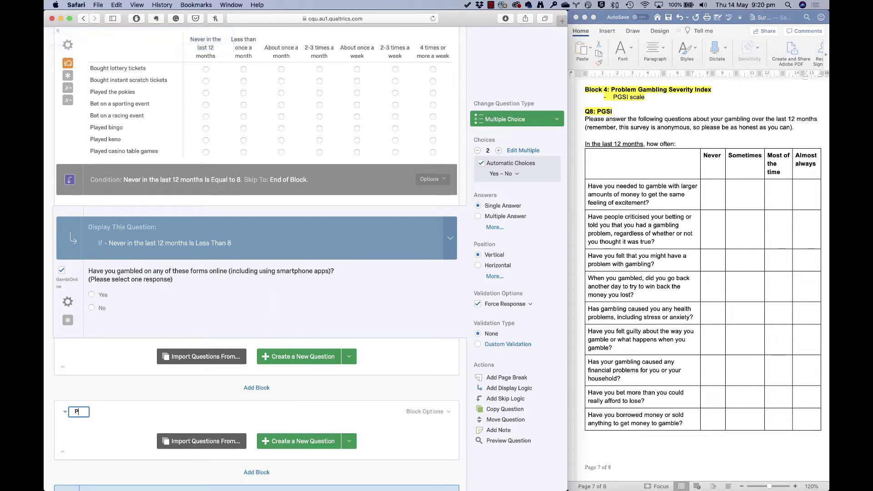
type("GSI")
left_click(299, 441)
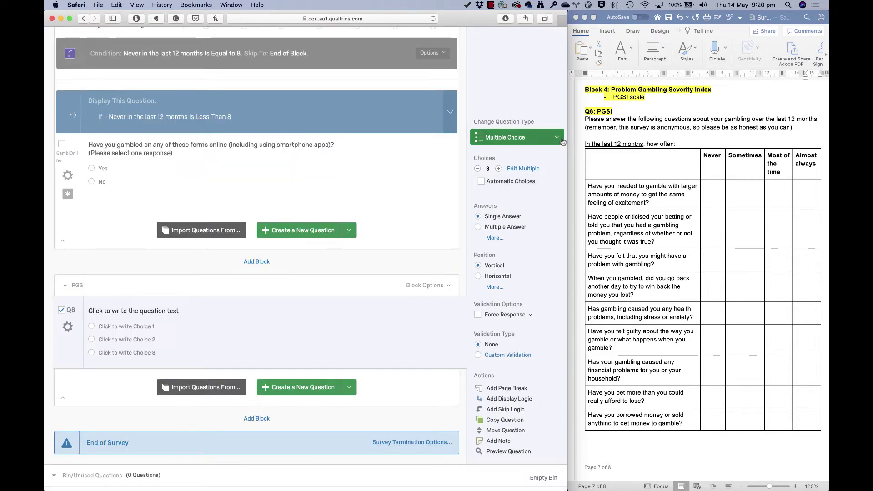
Step: Change Q8's question type to Matrix Table, Likert, single answer
left_click(560, 142)
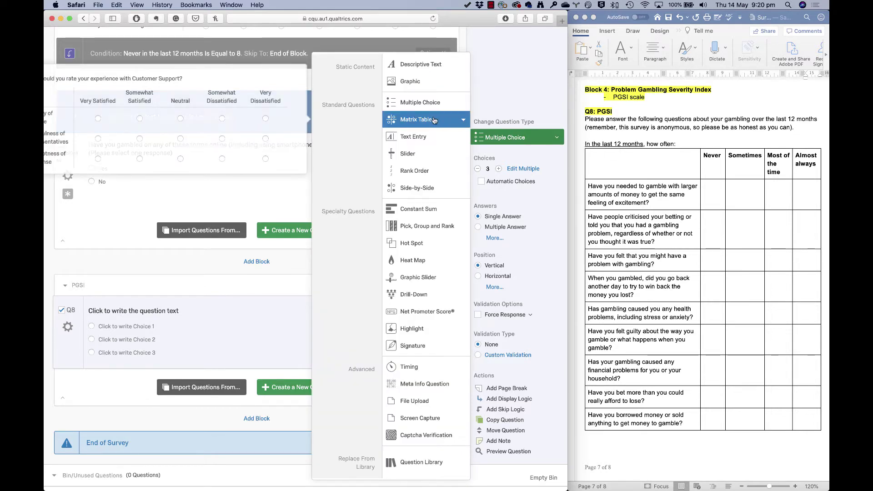
left_click(461, 121)
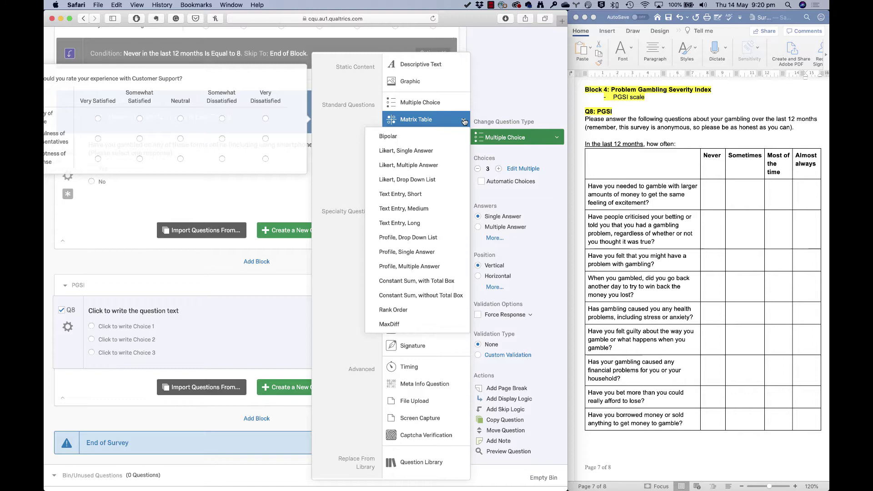
left_click(441, 155)
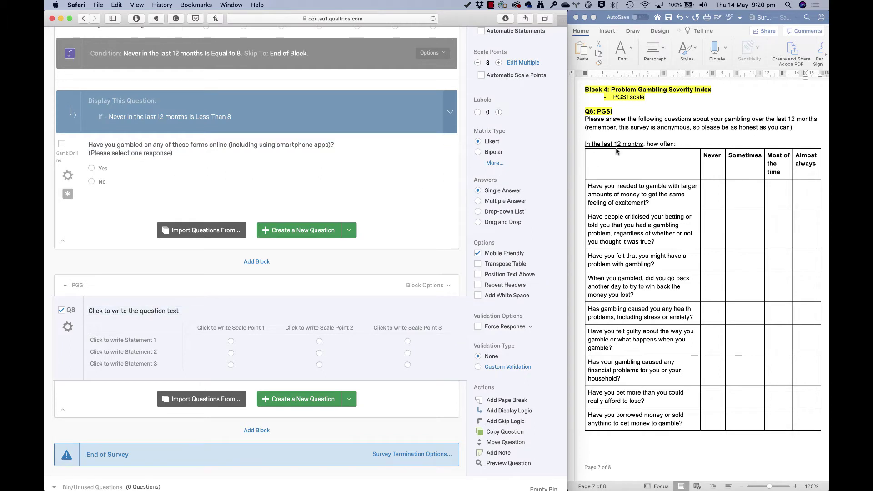
Step: Copy the PGSI instructions from Word and paste them as Q8's question text
left_click(682, 144)
left_click_drag(682, 144, 585, 122)
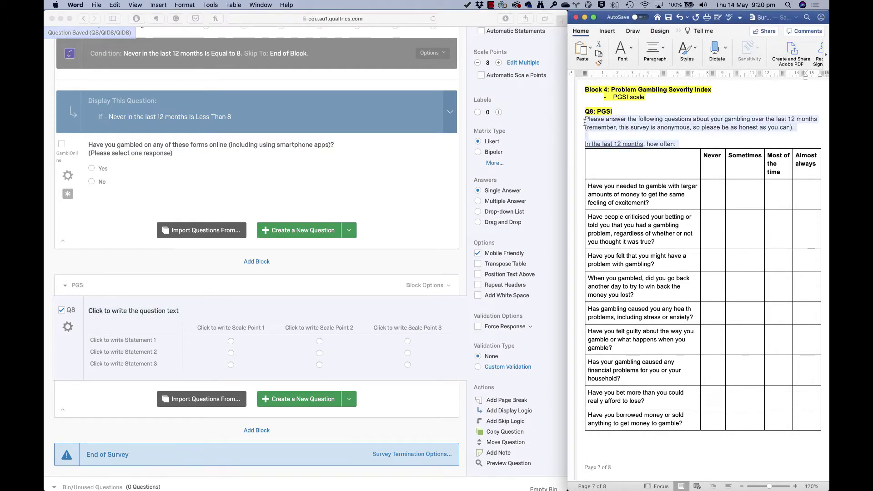
key("super+c")
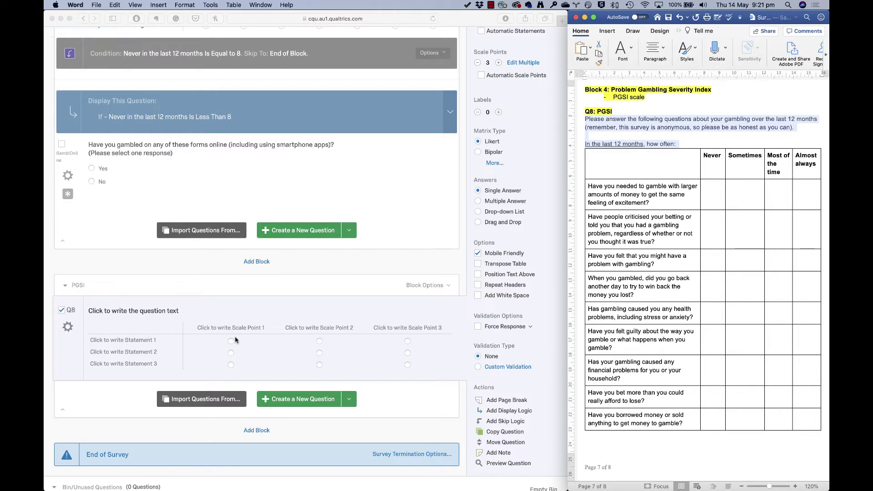
left_click(137, 312)
key("super+v")
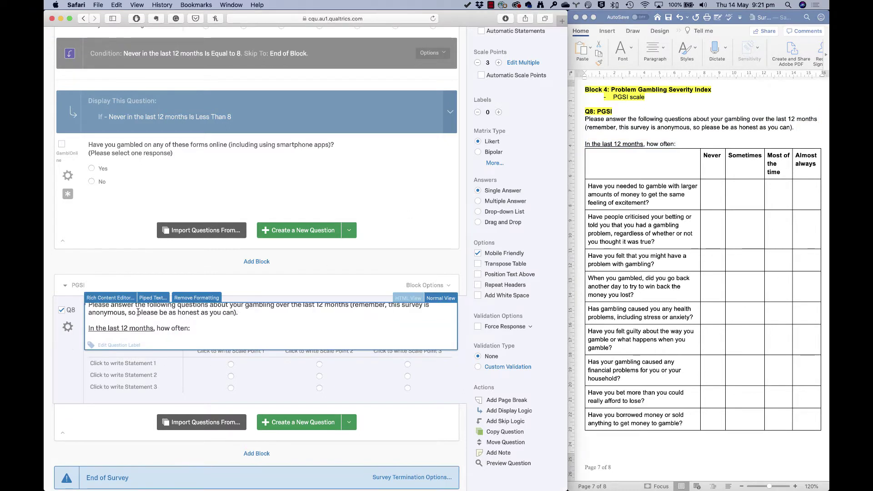
left_click(176, 389)
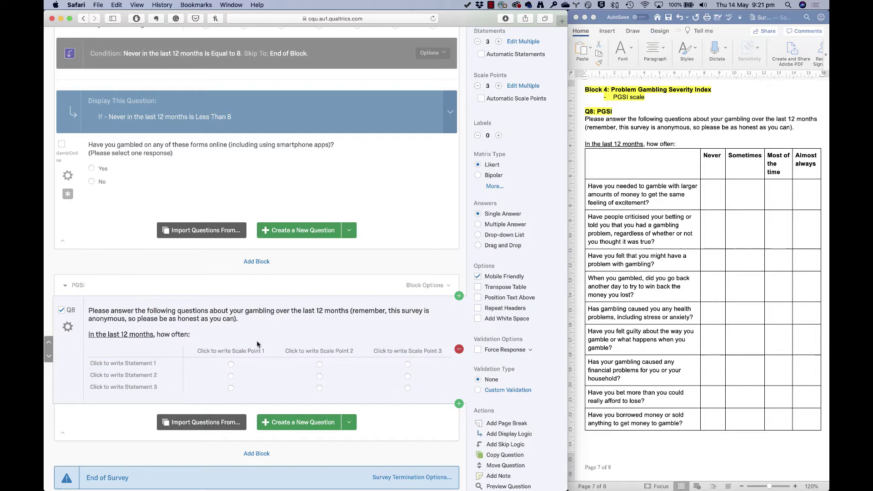
Step: Copy the nine PGSI questions from the Word table's first column and paste them as matrix statements
left_click(591, 186)
left_click_drag(588, 186, 628, 412)
left_click(132, 364)
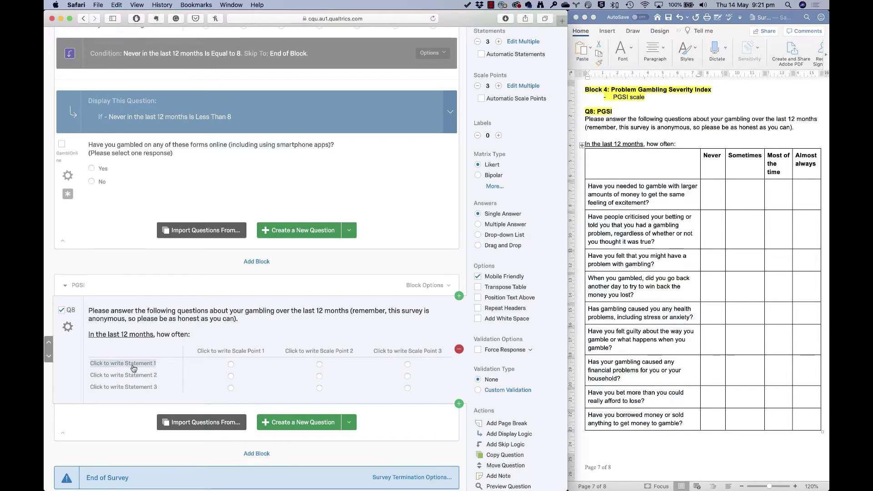
key("super+v")
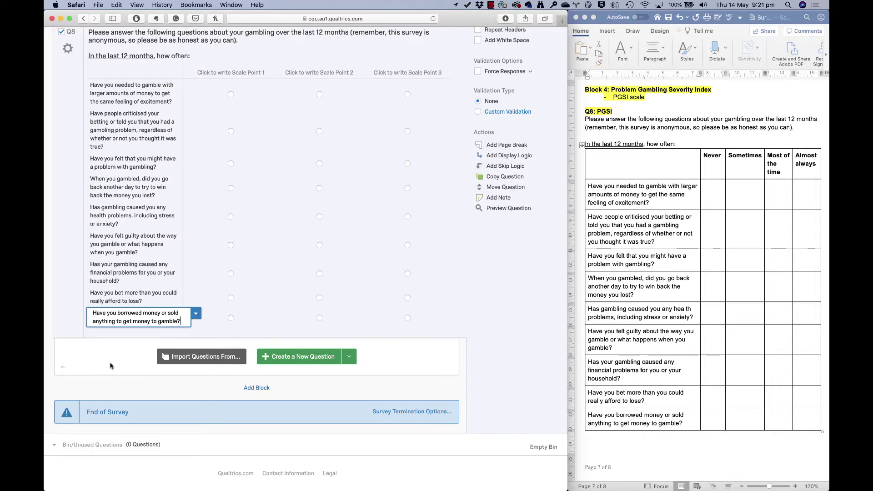
left_click(112, 367)
scroll(228, 182, "up", 1)
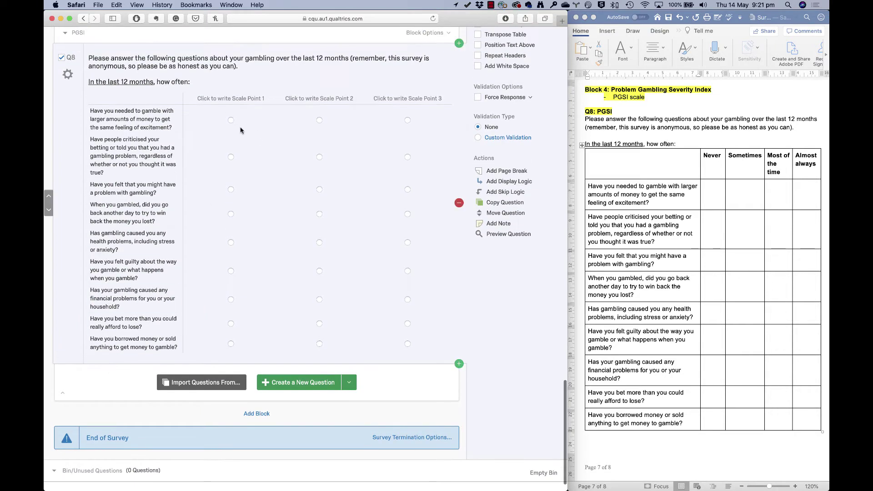
Step: Label the scale points Never, Sometimes, Most of the time, Almost always and remove the three extra points
left_click(233, 98)
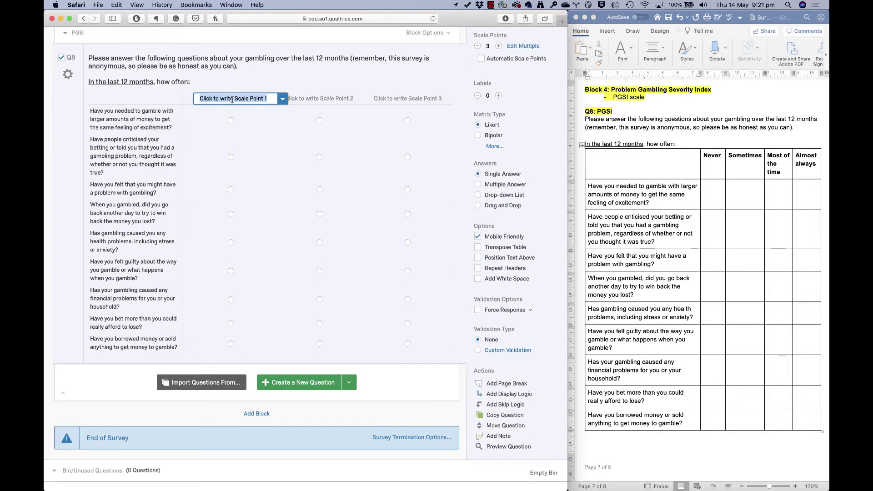
type("Never")
key("Tab")
key("super+v")
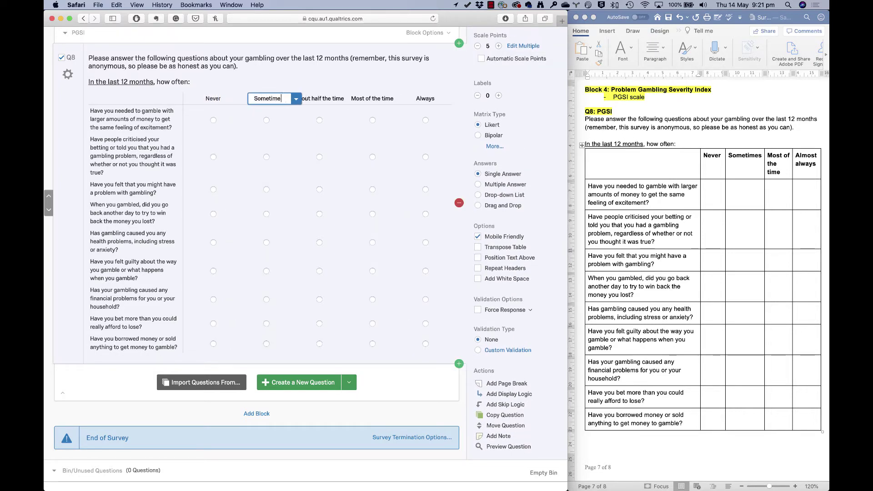
type("s")
key("Return")
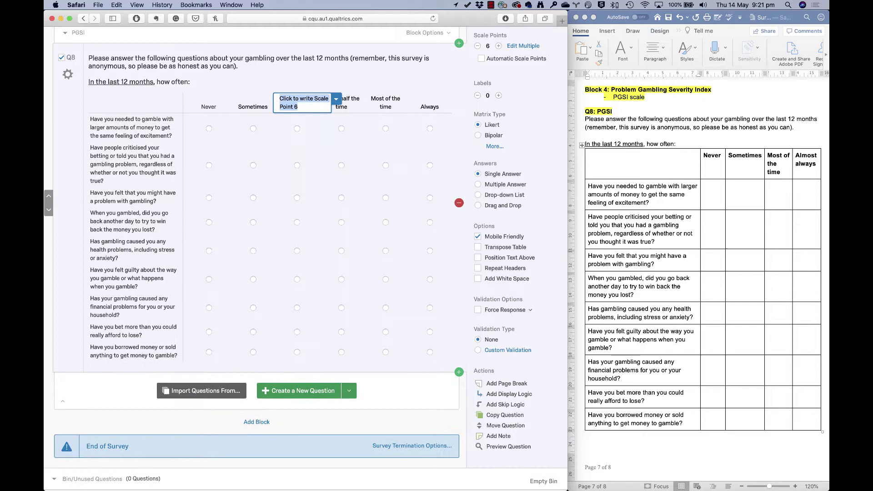
type("Most of the time")
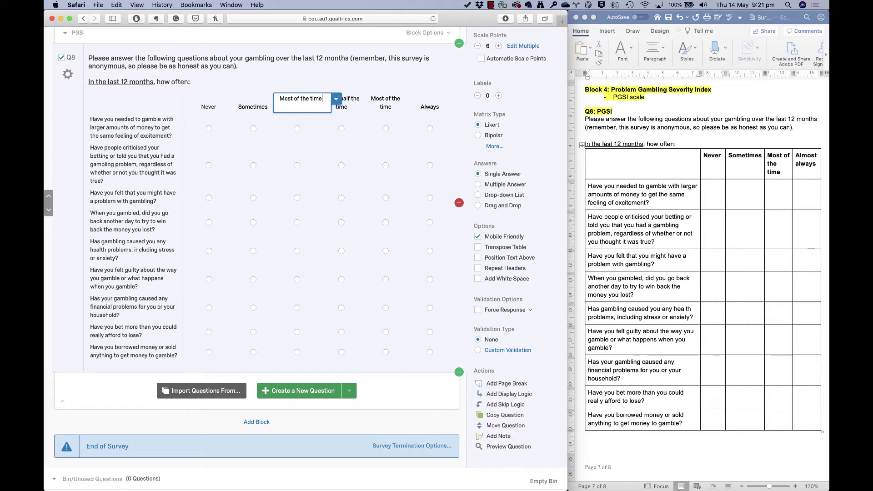
key("Return")
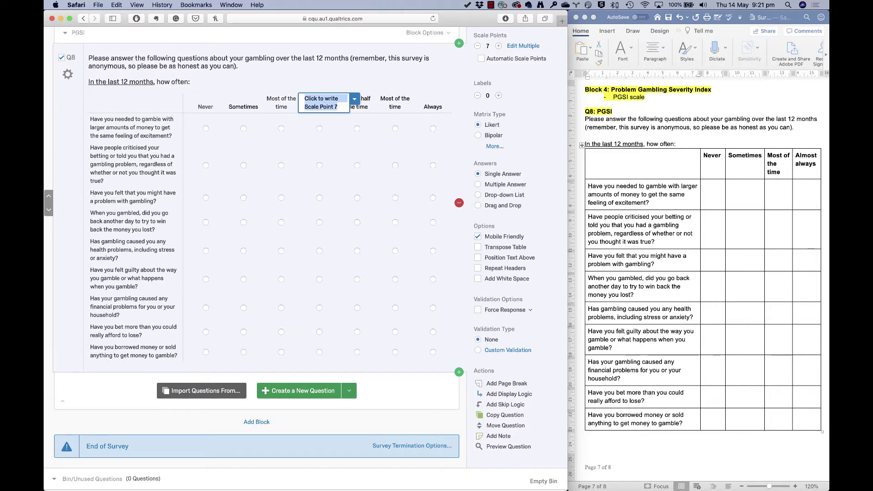
type("Almost always")
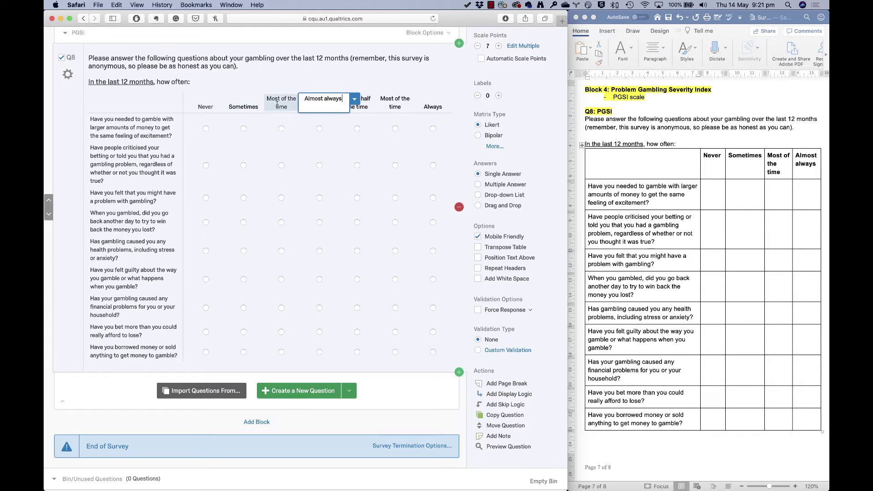
left_click(477, 46)
left_click(478, 46)
left_click(478, 47)
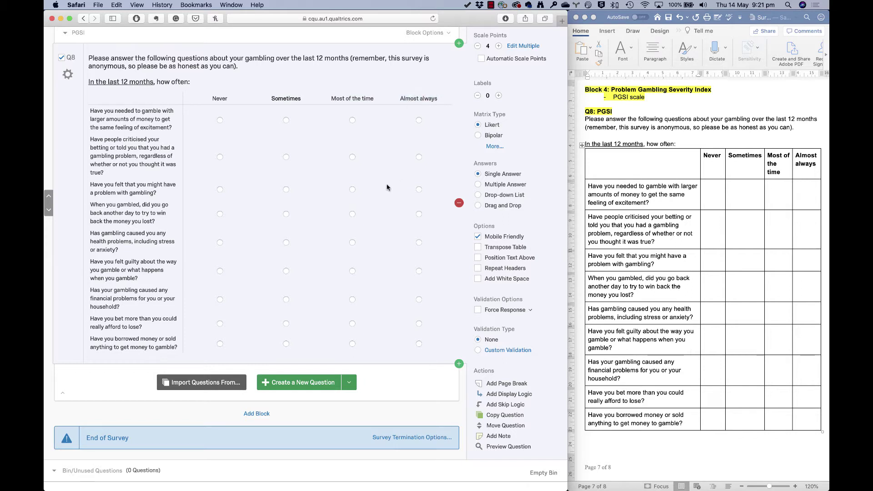
Step: Turn on Force Response and Repeat Headers set to Both, leaving Add White Space off
left_click(477, 311)
left_click(477, 269)
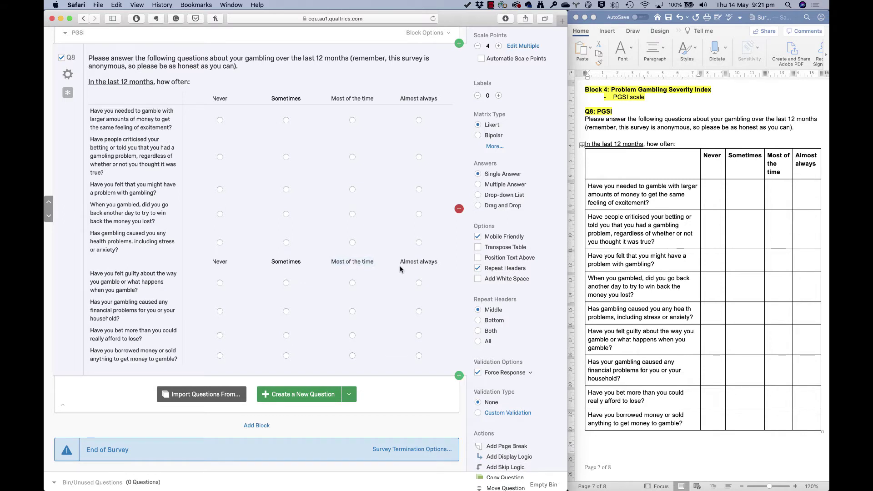
left_click(478, 279)
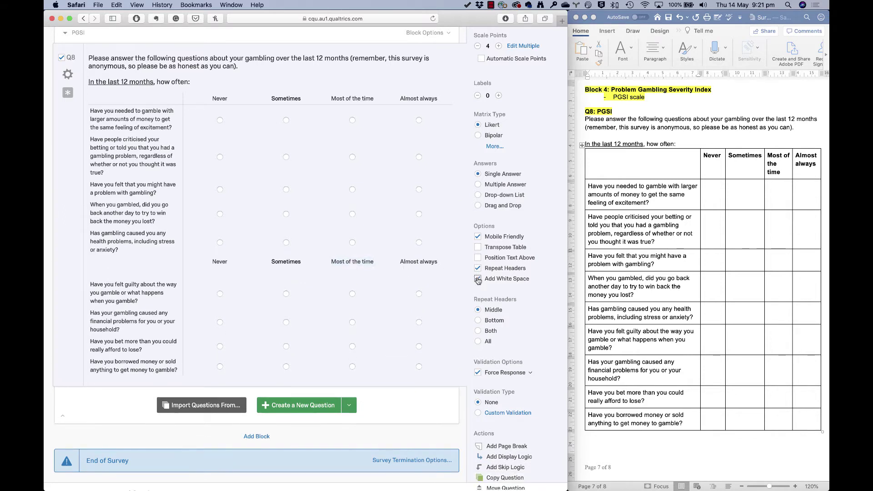
left_click(477, 278)
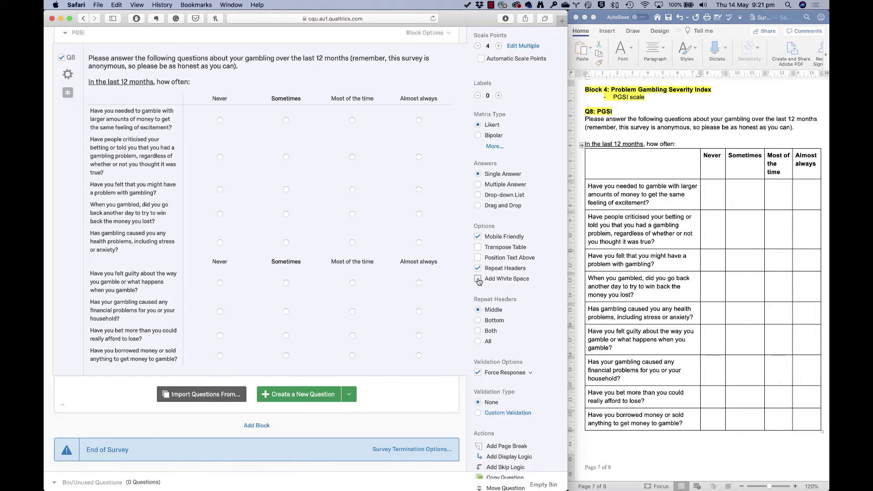
left_click(478, 332)
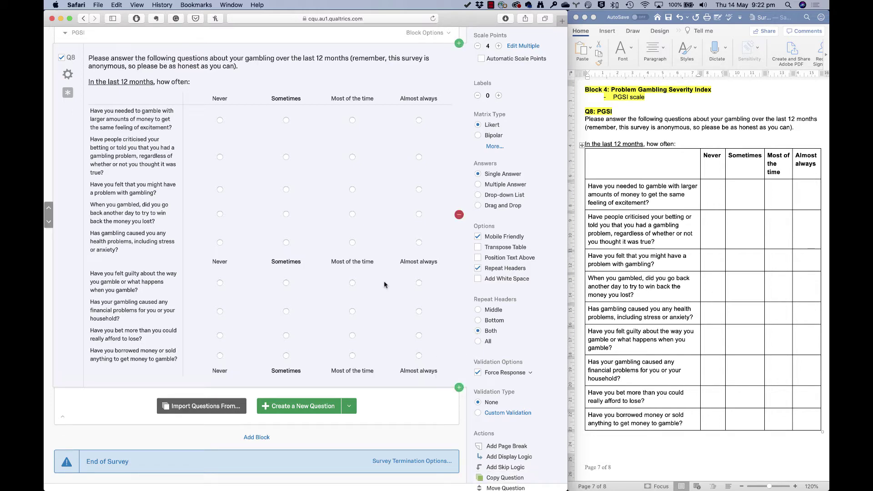
scroll(384, 284, "down", 2)
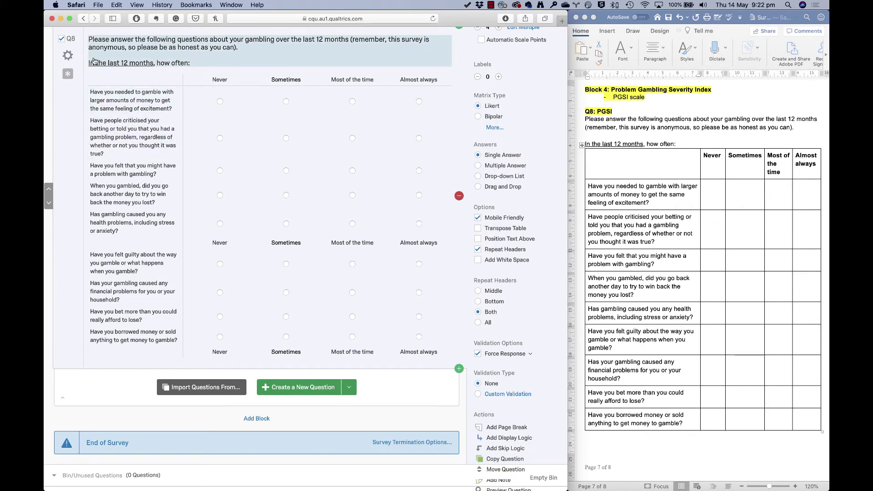
Step: Rename question Q8 to PGSI and open its Recode Values dialog
left_click(72, 41)
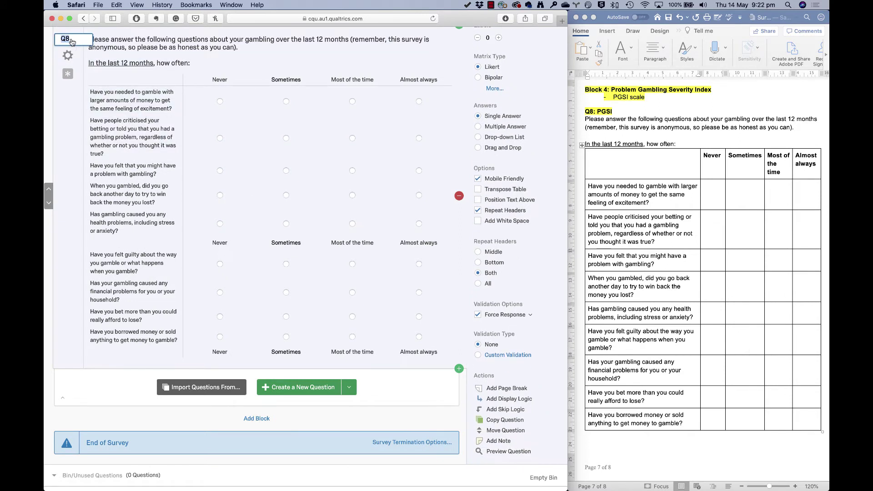
key("BackSpace")
key("BackSpace")
type("PGSI")
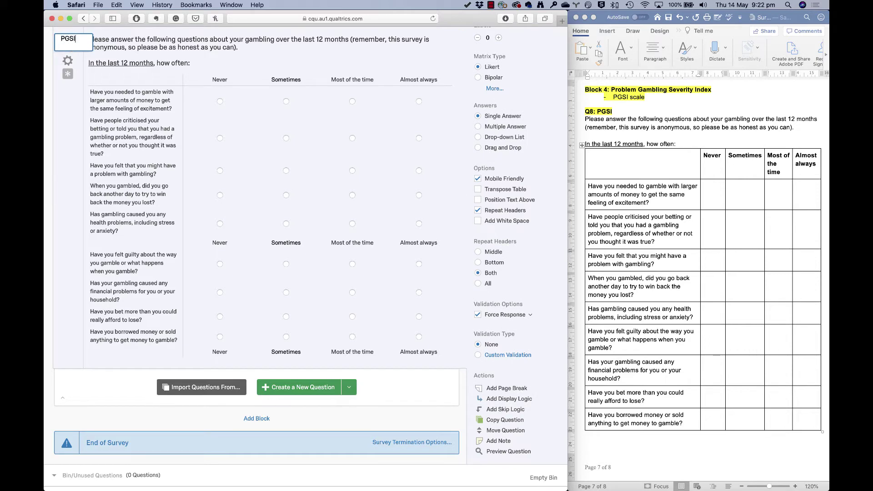
key("Return")
left_click(68, 64)
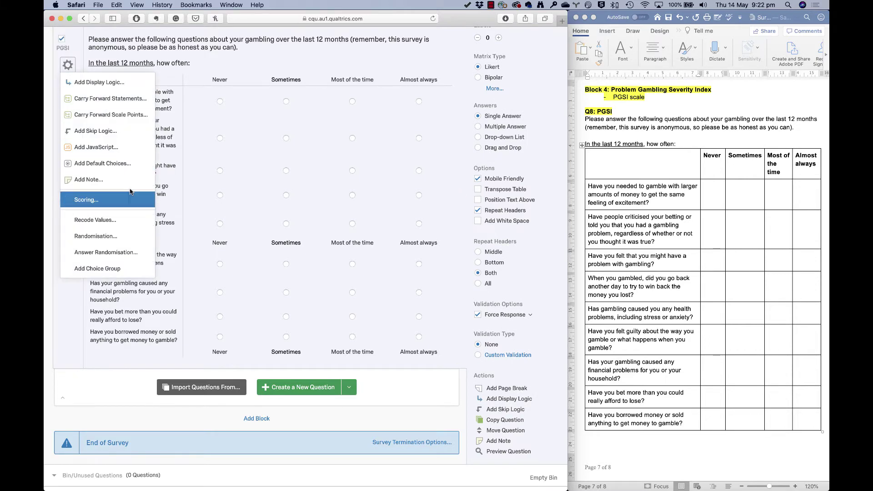
left_click(131, 226)
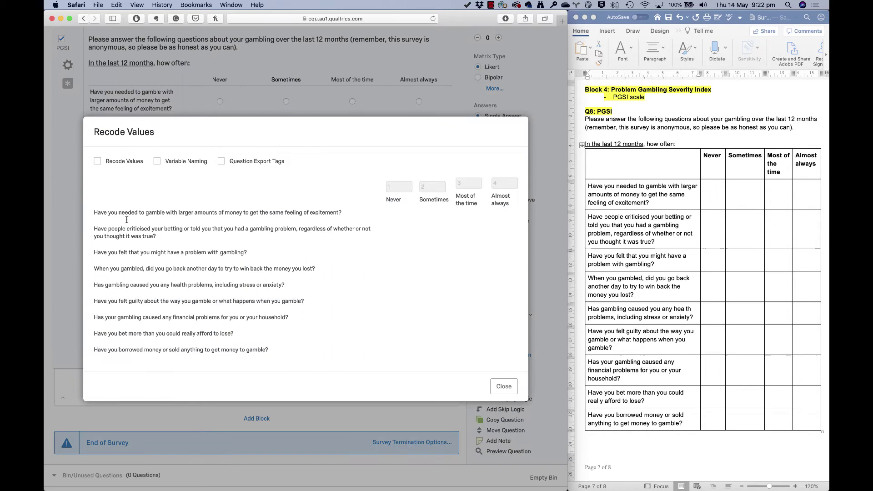
Step: Enable Recode Values, Variable Naming and Question Export Tags, and recode Never–Almost always as 0, 1, 2, 3
left_click(116, 159)
left_click(181, 160)
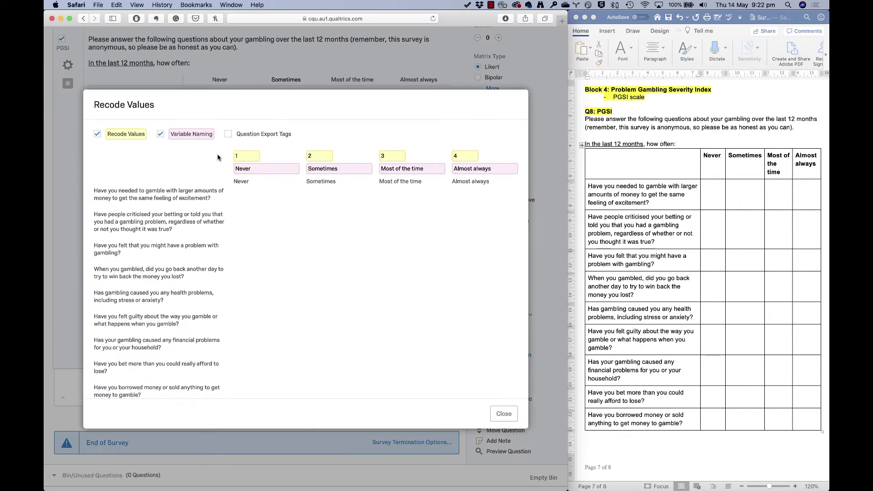
left_click(228, 134)
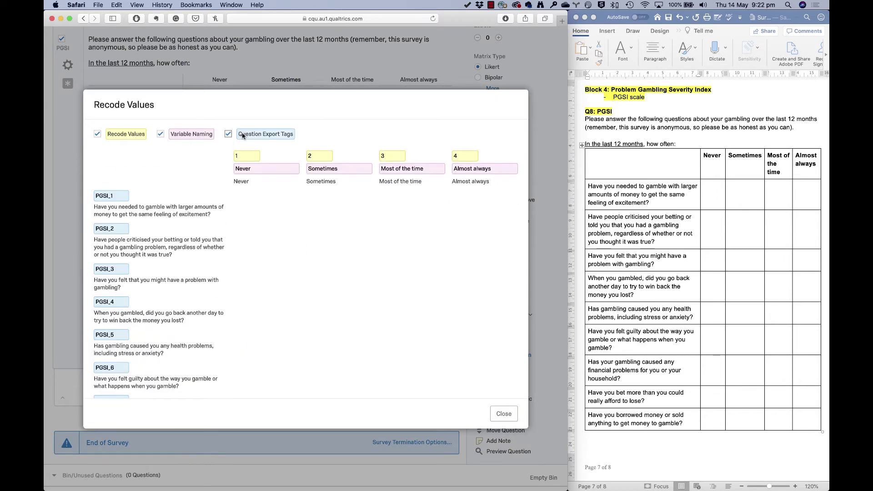
left_click(236, 157)
type("0")
key("Tab")
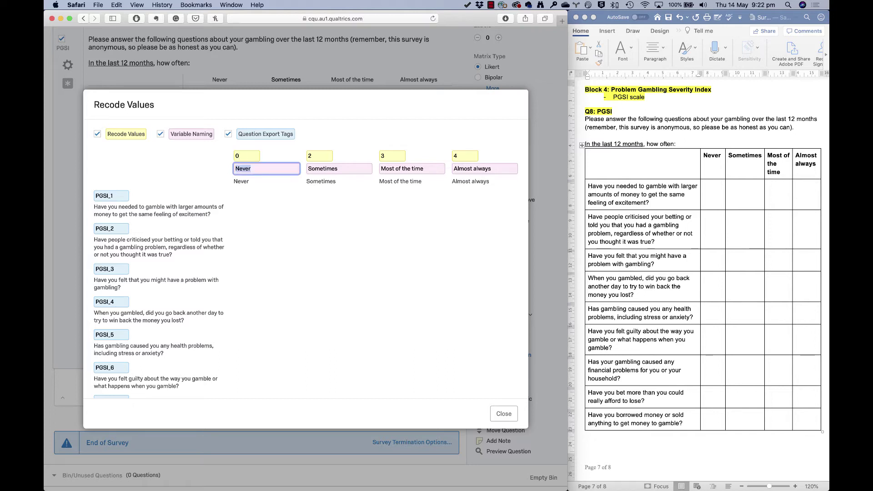
left_click(306, 156)
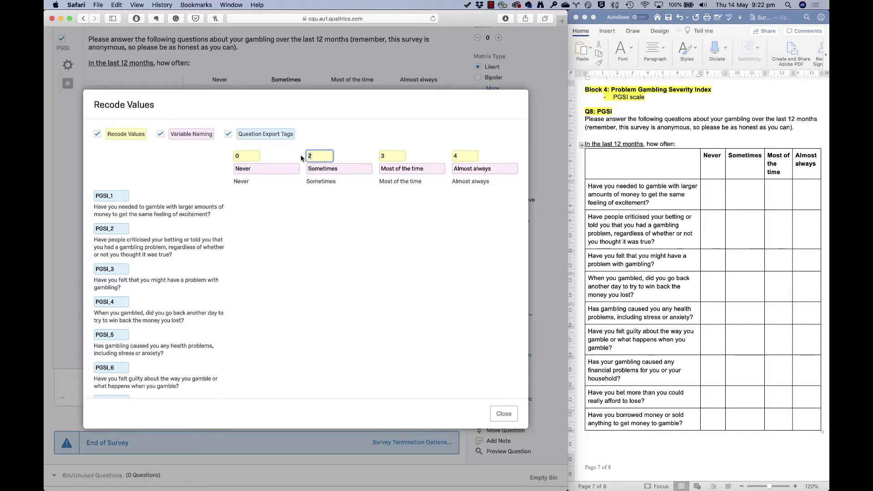
type("1")
left_click(378, 155)
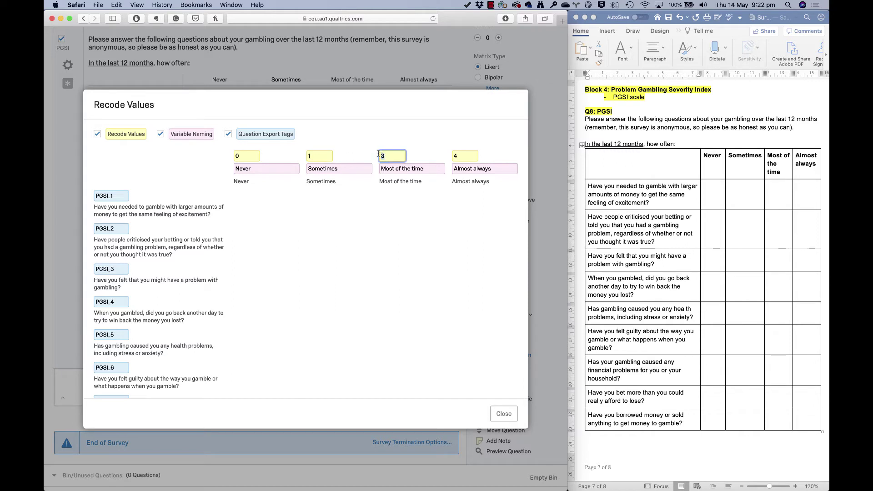
type("2")
left_click(454, 156)
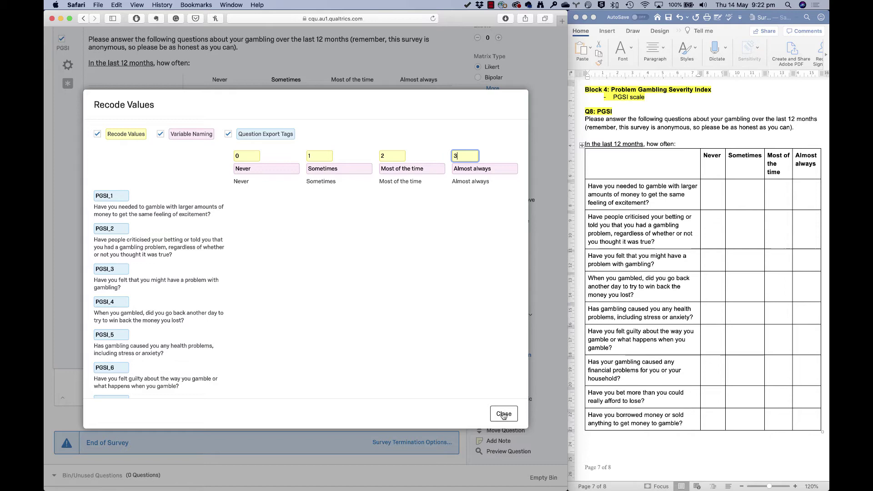
left_click(503, 414)
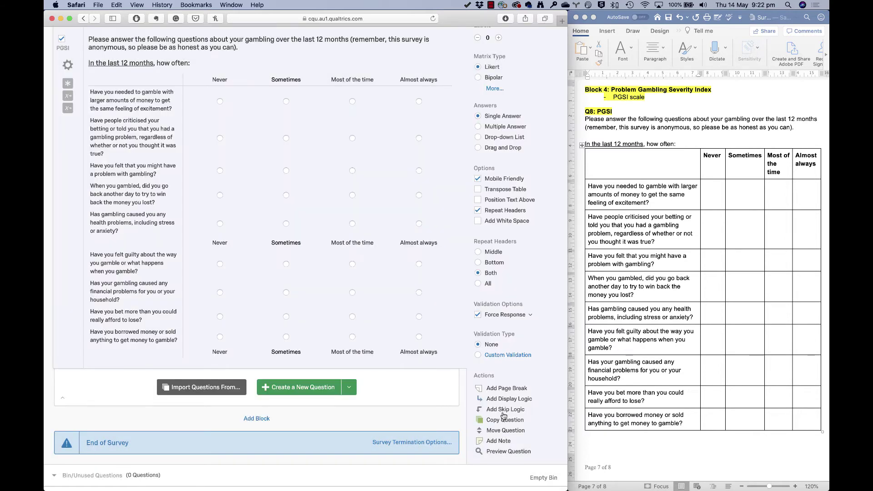
Step: Open Scoring from the question menu and auto-score the PGSI block's statements
left_click(68, 66)
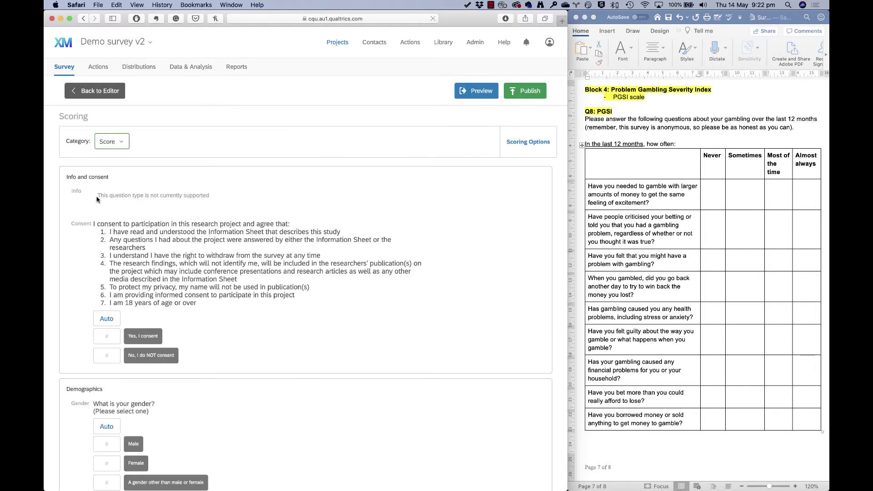
scroll(287, 355, "down", 15)
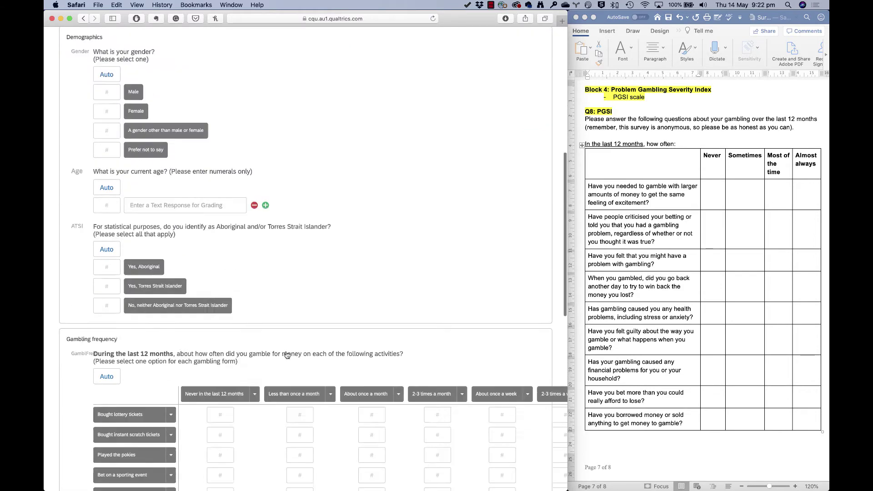
scroll(287, 355, "down", 5)
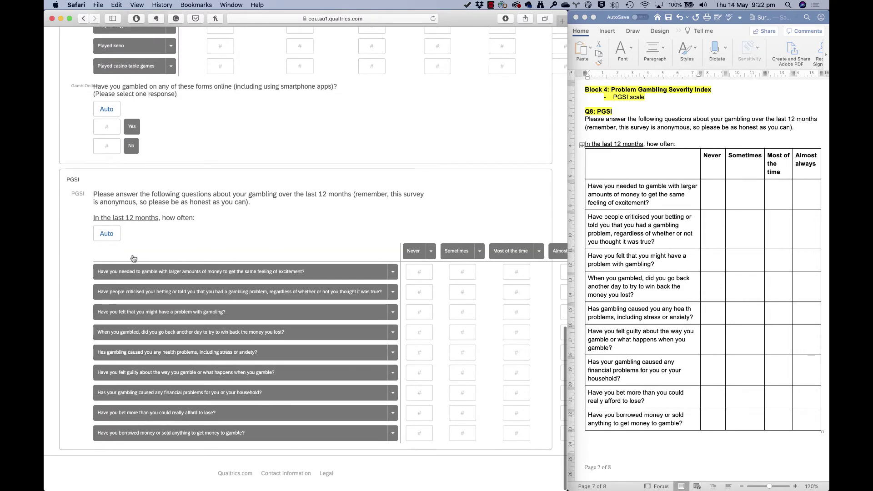
left_click(110, 235)
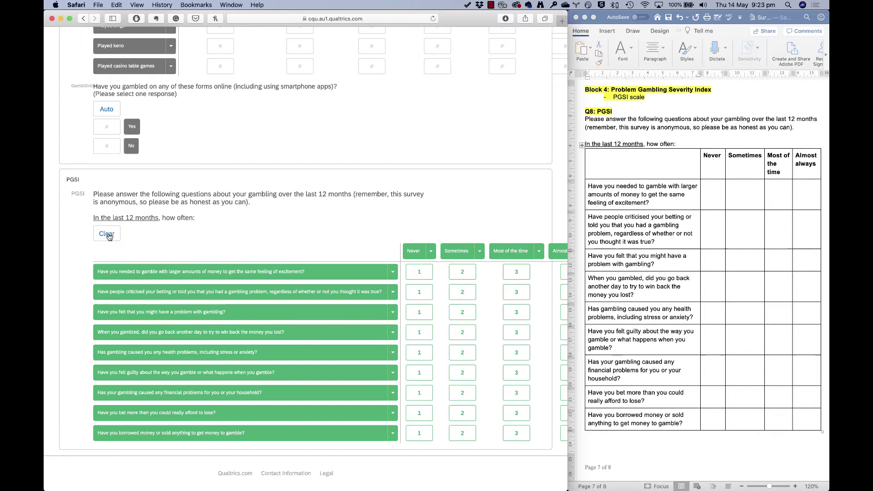
scroll(399, 281, "right", 4)
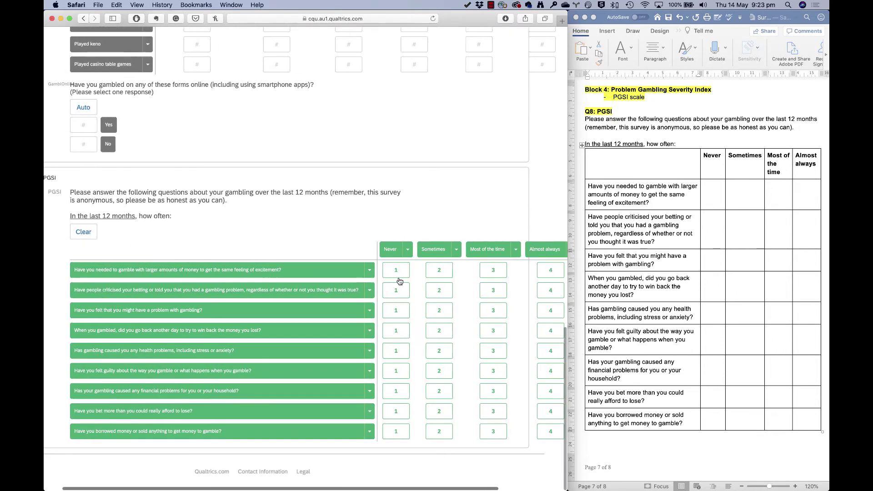
scroll(399, 281, "right", 1)
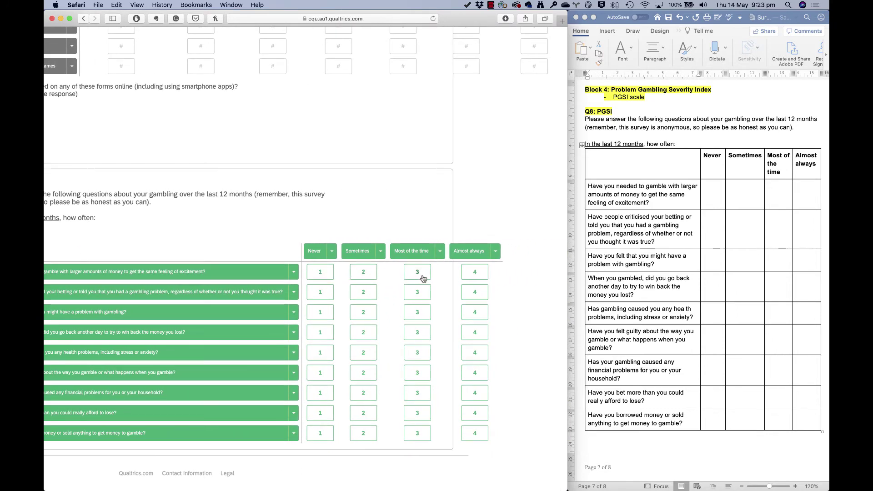
Step: Set the Never, Sometimes and Most of the time column scores to 0, 1 and 2
left_click(332, 255)
left_click_drag(271, 323, 214, 323)
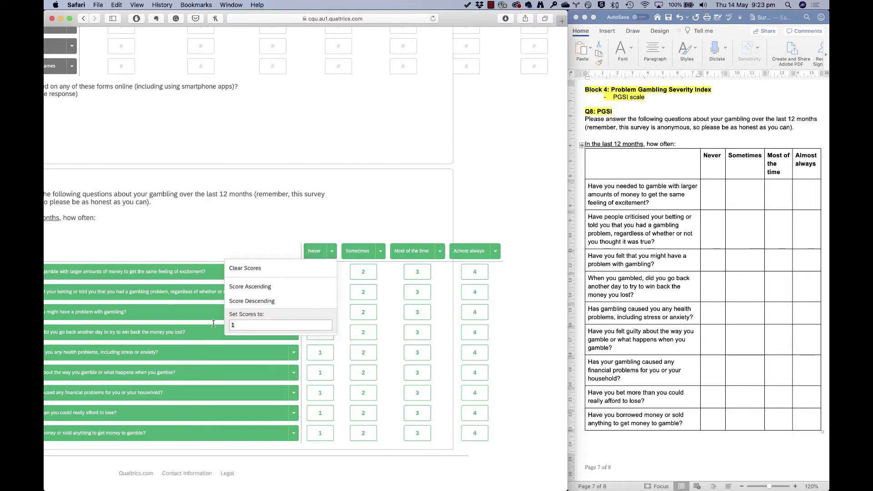
type("0")
left_click(380, 251)
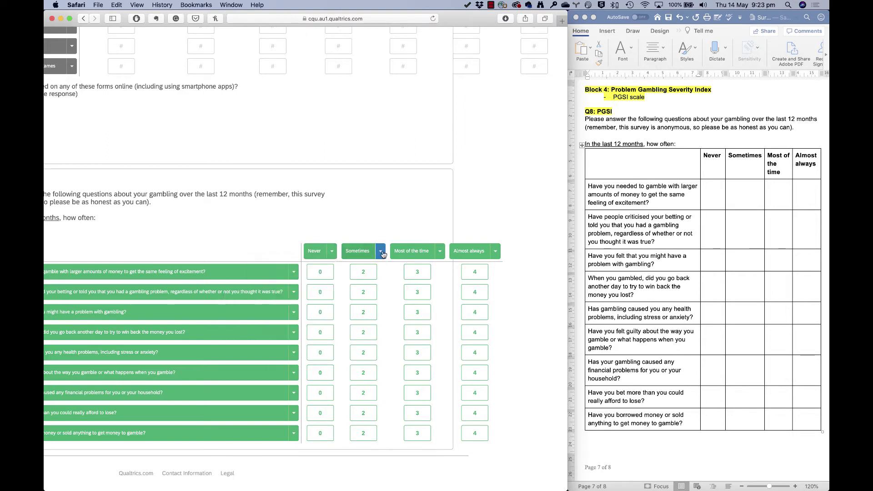
left_click_drag(304, 326, 271, 326)
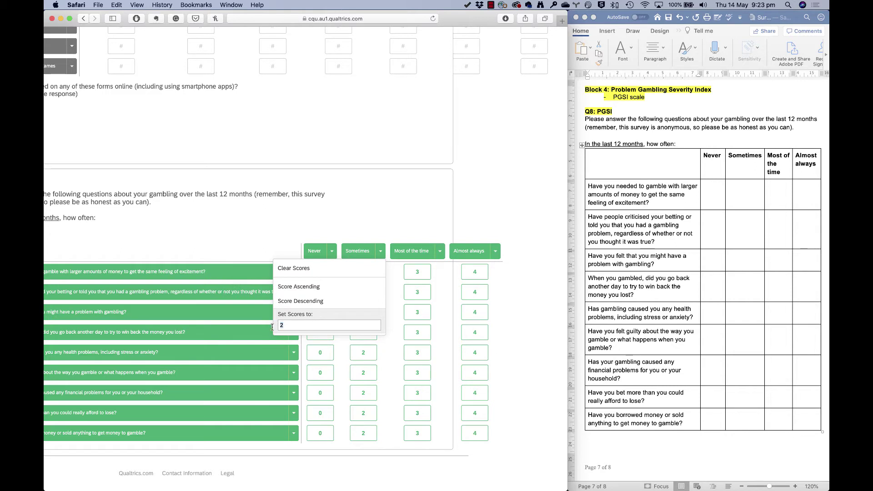
type("1")
left_click(440, 251)
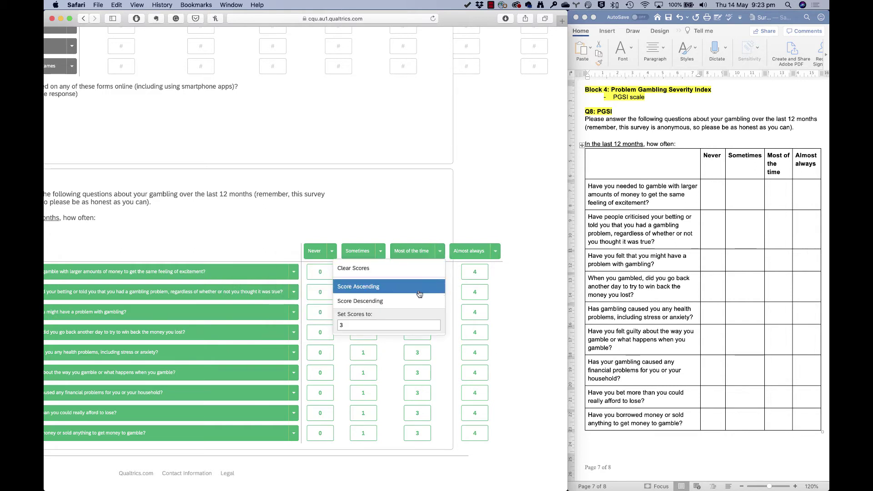
left_click_drag(349, 326, 333, 326)
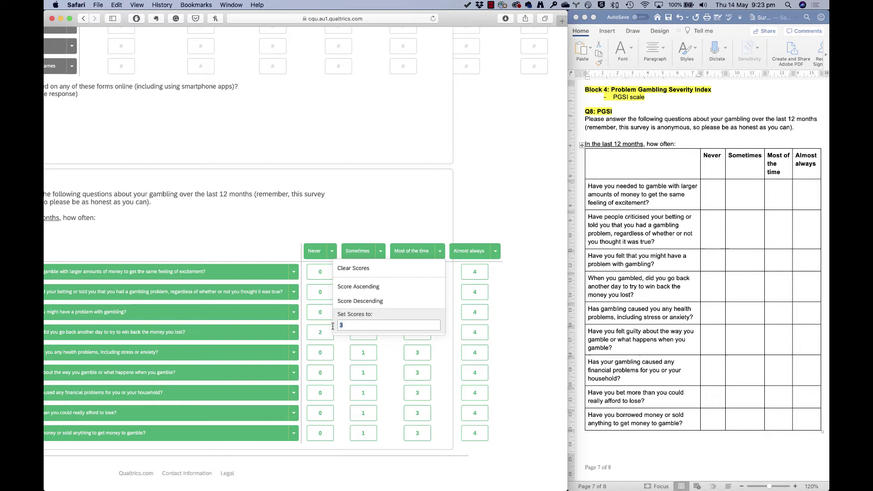
type("2")
Step: Correct the fourth statement's Never score to 0 and set the Almost always column to 3
left_click(318, 332)
type("0")
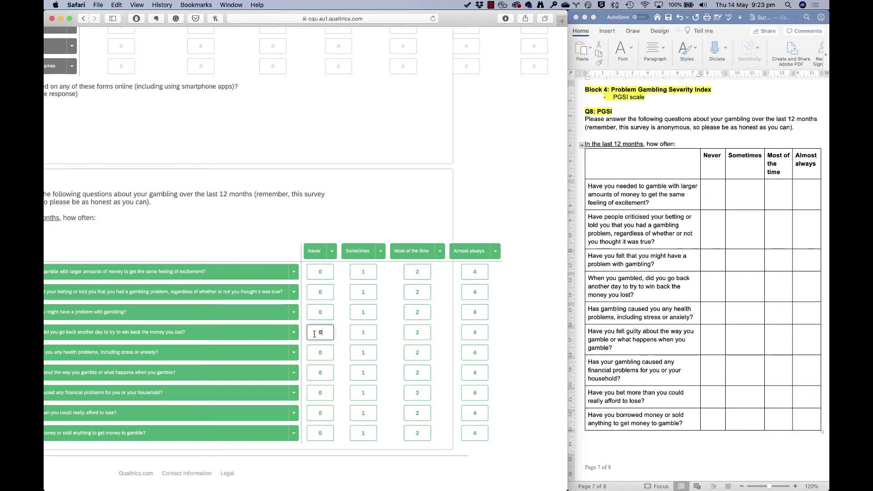
key("Return")
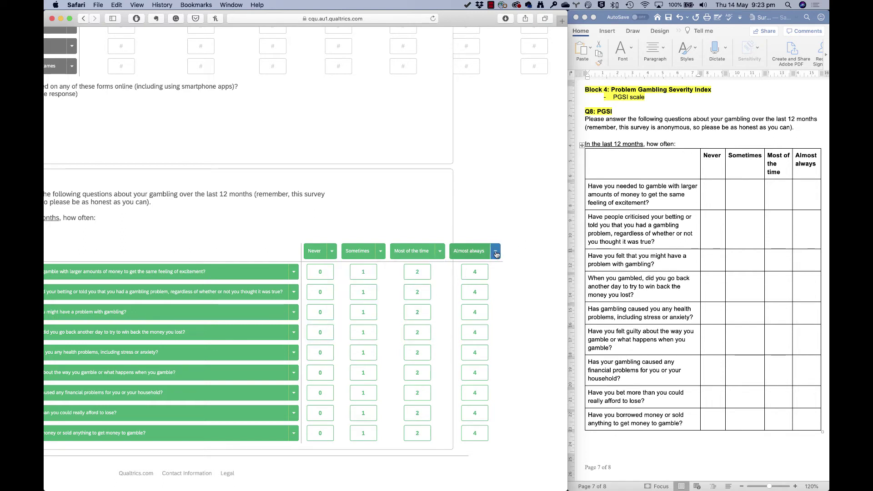
left_click(496, 253)
left_click_drag(428, 325, 386, 327)
type("3")
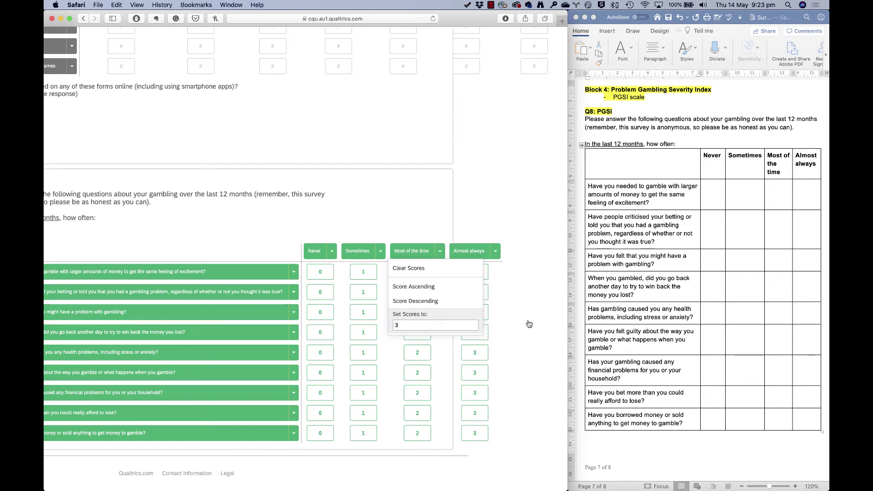
left_click(529, 324)
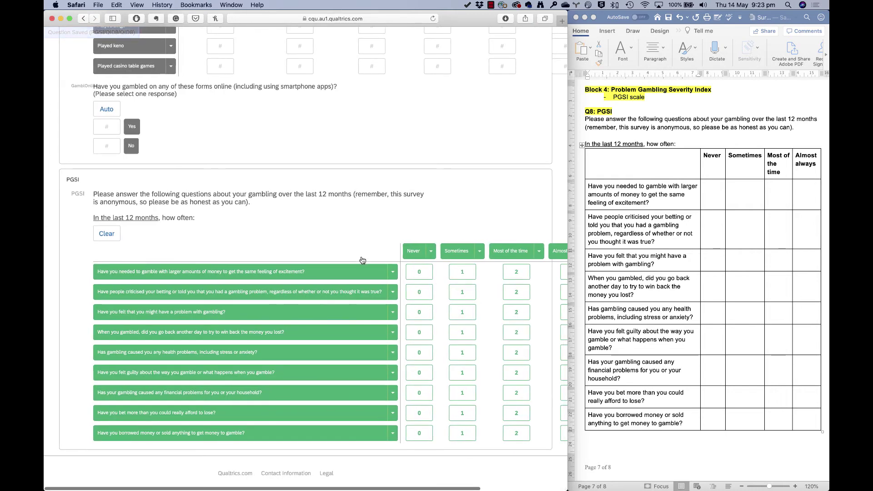
scroll(350, 249, "down", 1)
scroll(362, 261, "up", 1)
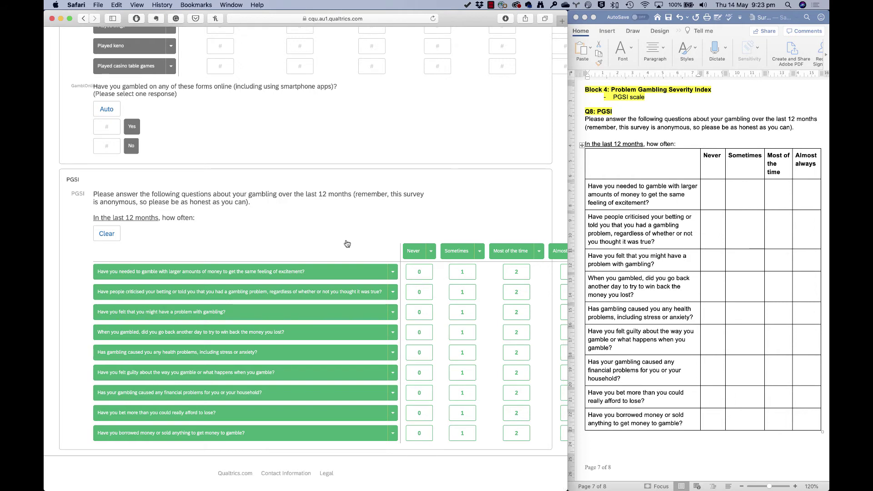
scroll(347, 244, "up", 20)
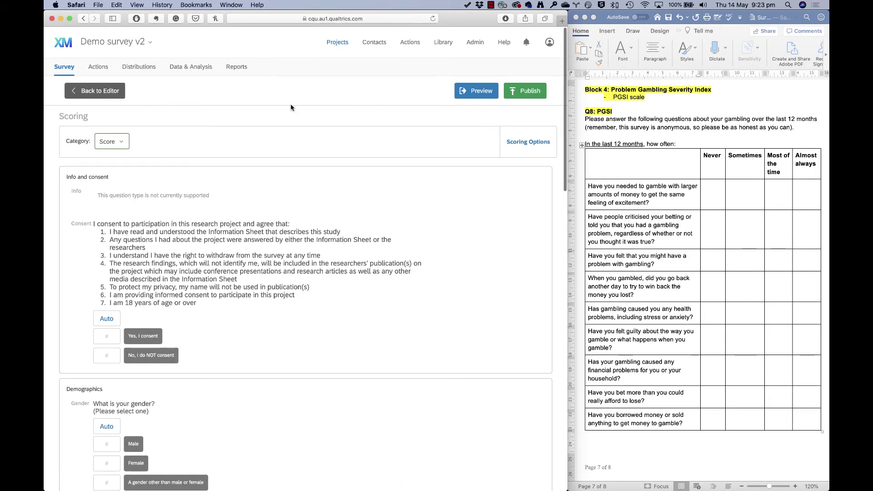
Step: Use Back to Editor to leave Scoring and view the finished PGSI block
left_click(95, 91)
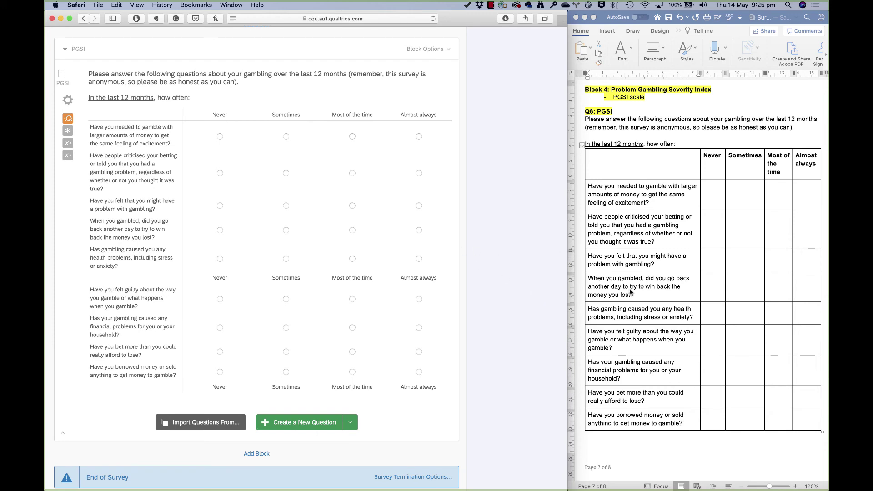
scroll(631, 292, "down", 10)
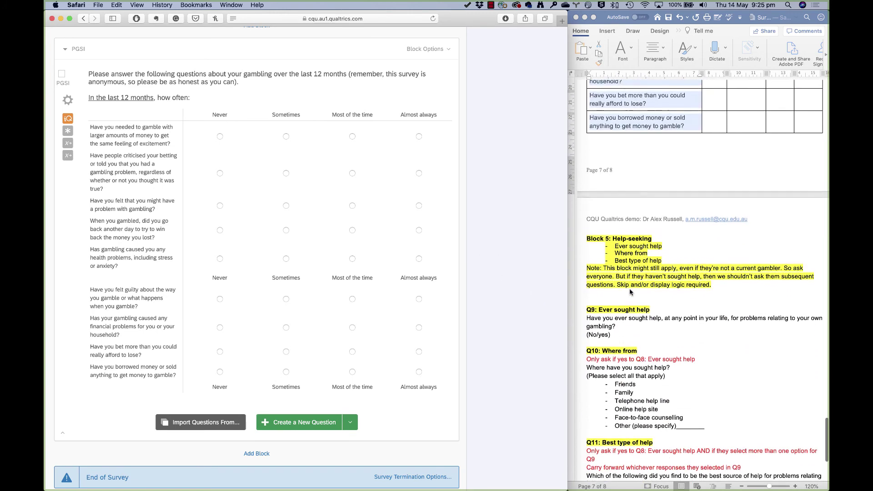
scroll(631, 292, "up", 3)
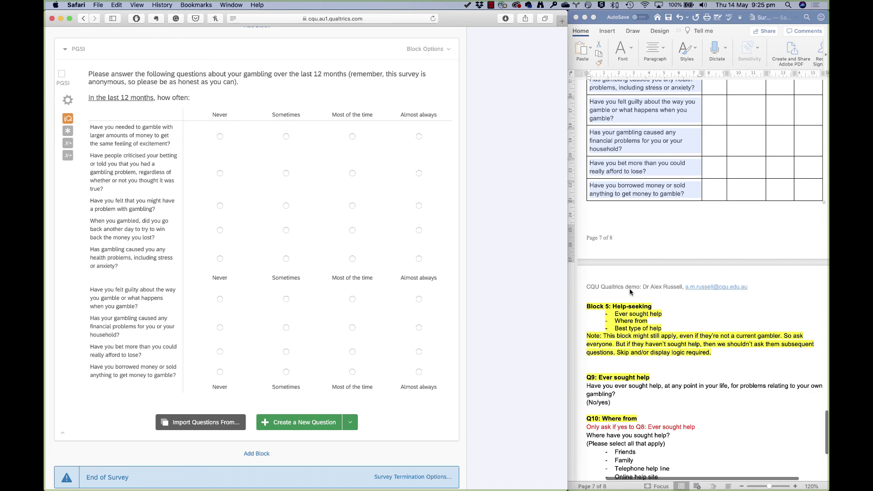
scroll(631, 292, "up", 8)
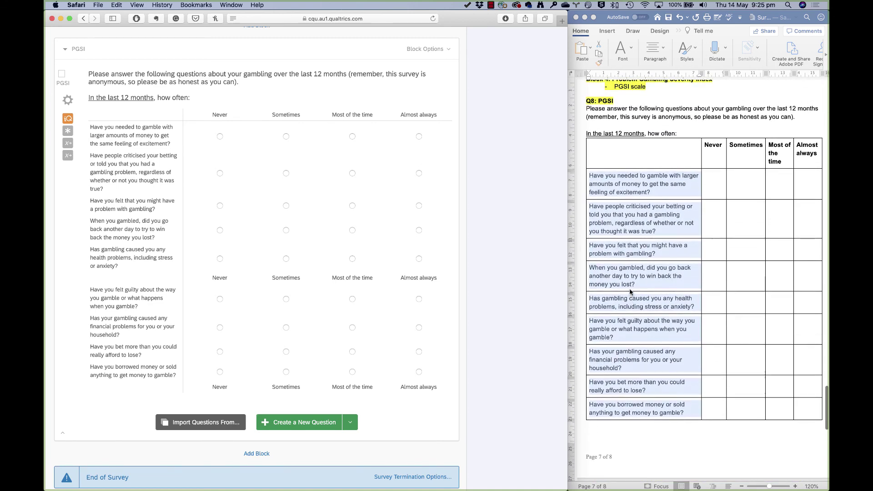
scroll(631, 292, "up", 1)
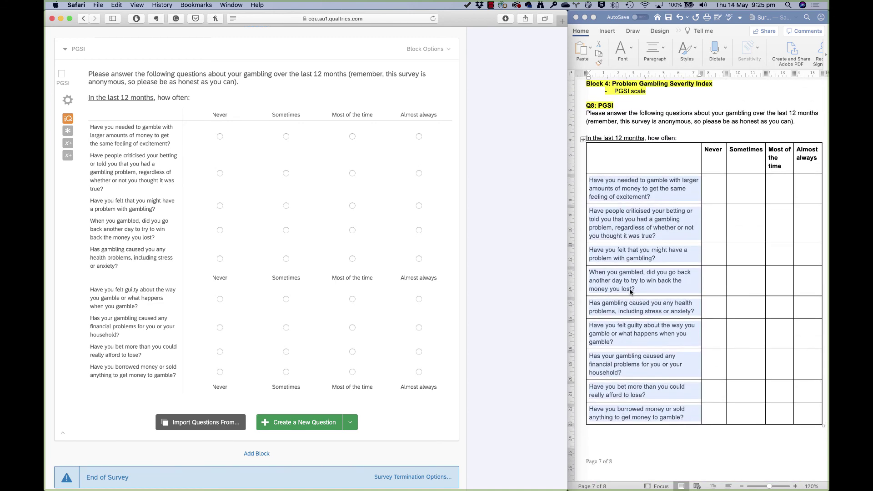